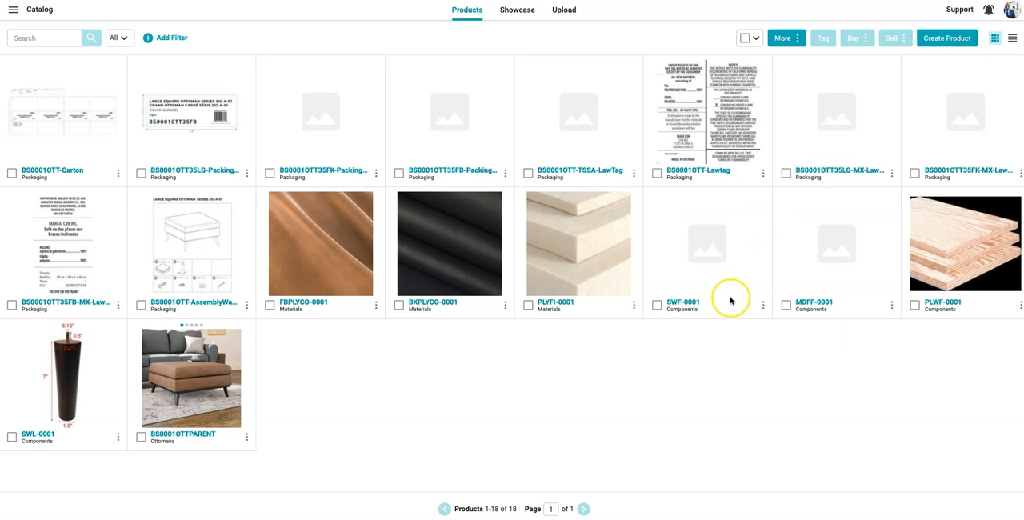
Step: Browse the catalog by the Ottomans, Components, Materials and Packaging categories, and return to showing all products
left_click(123, 38)
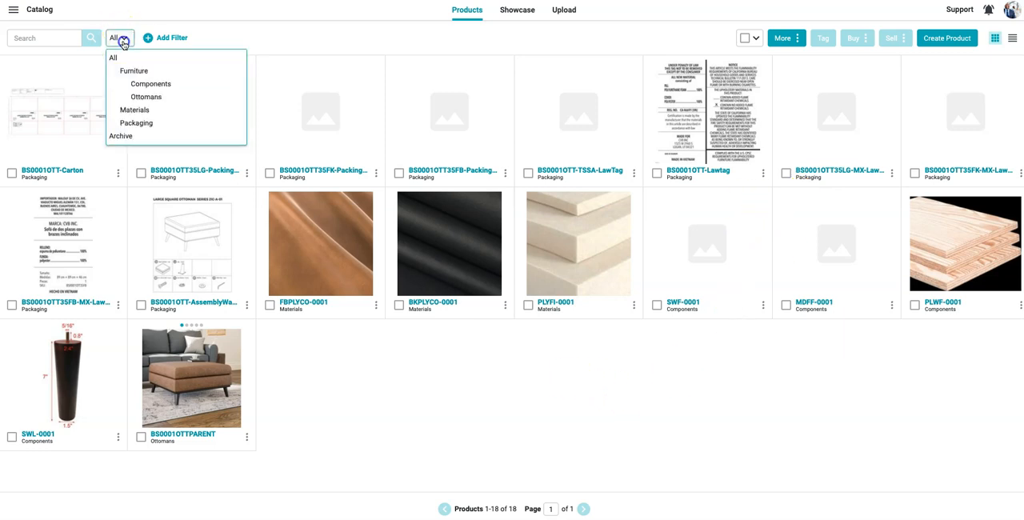
left_click(144, 97)
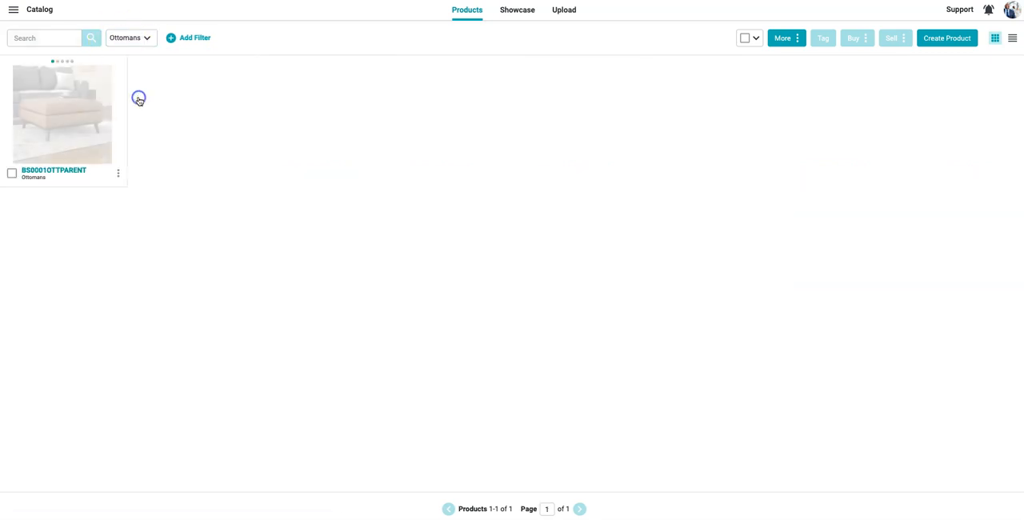
left_click(147, 40)
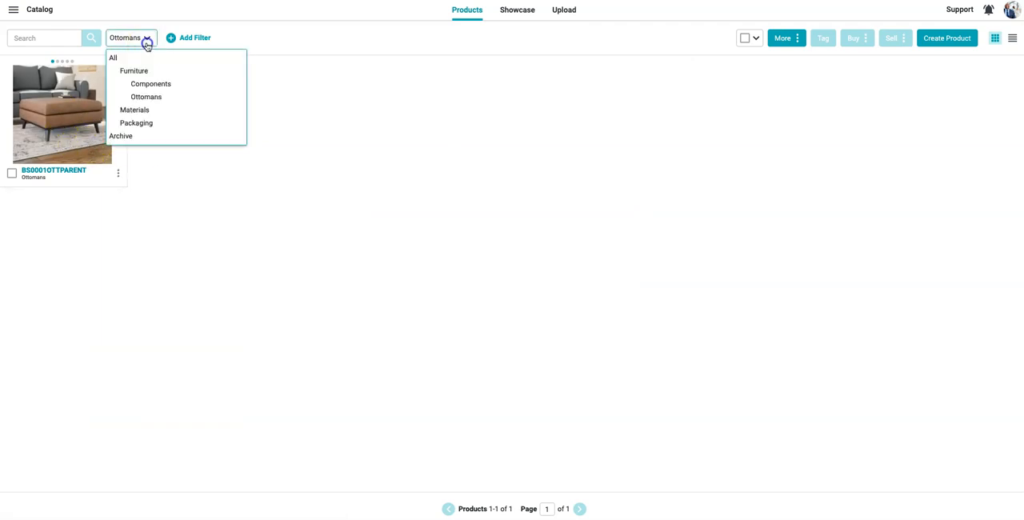
left_click(147, 84)
left_click(146, 38)
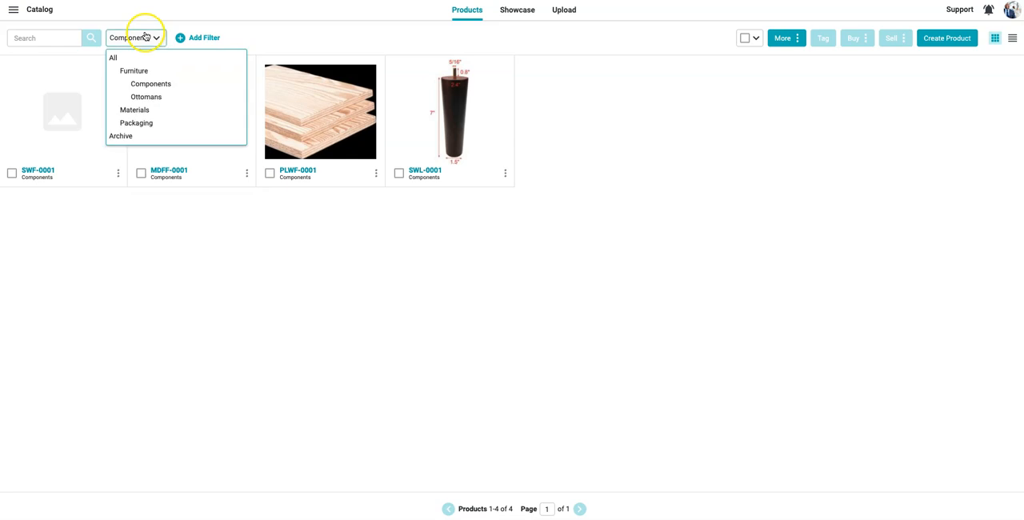
left_click(147, 110)
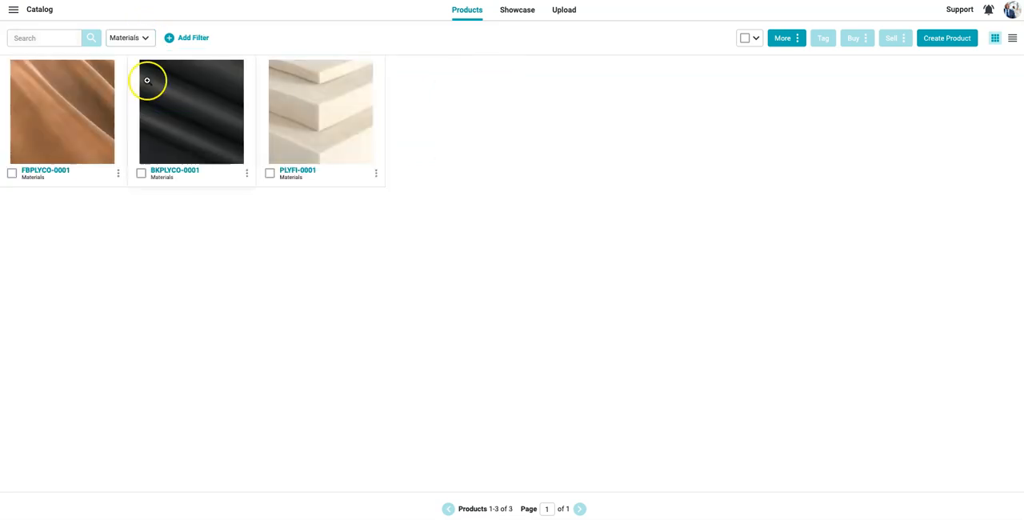
left_click(144, 40)
left_click(150, 122)
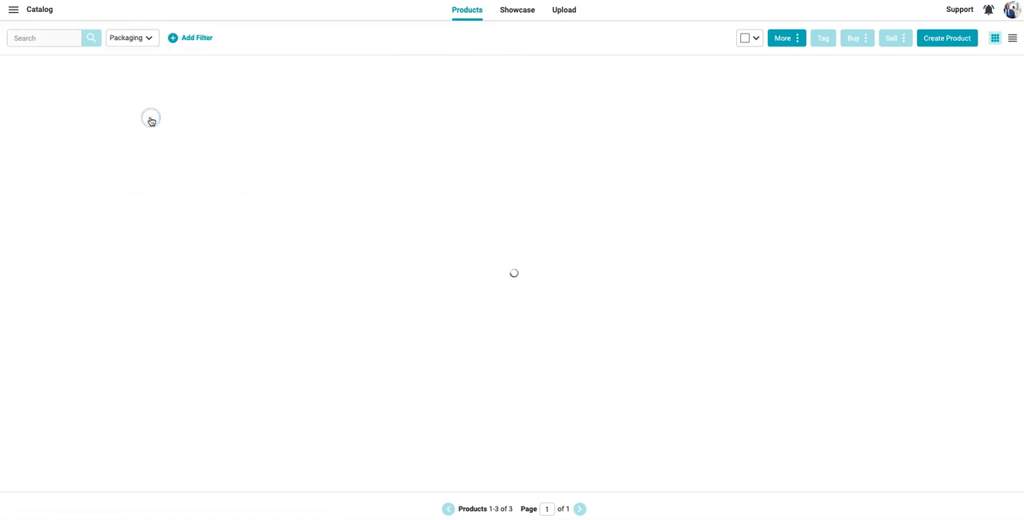
left_click(146, 38)
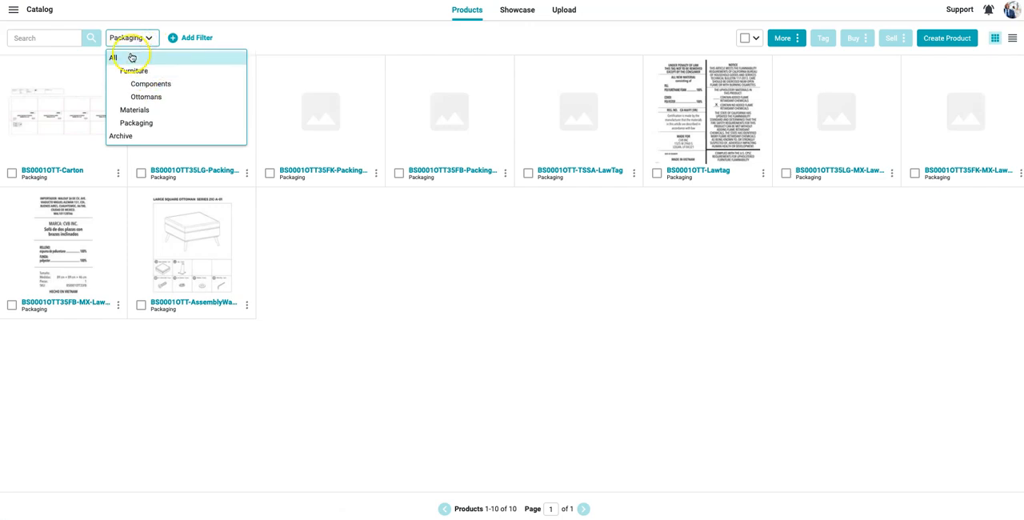
left_click(132, 57)
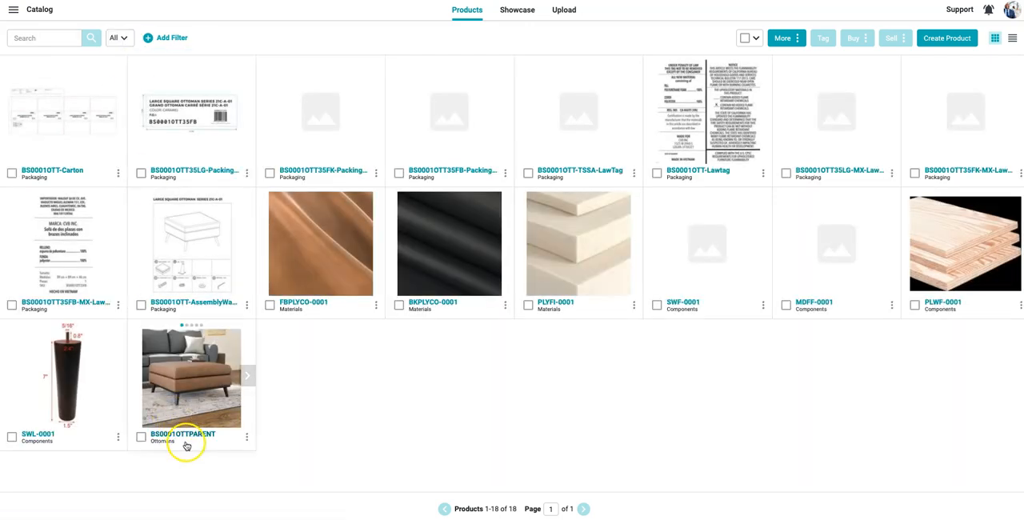
Step: Open BS0001OTTPARENT and choose every other catalog product, excluding the parent itself, as components to link to it
left_click(188, 436)
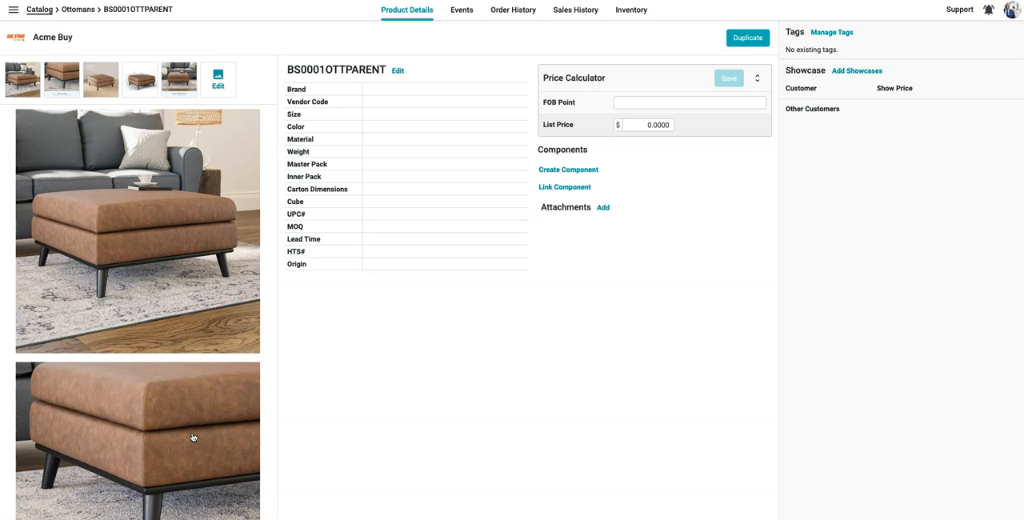
left_click(584, 191)
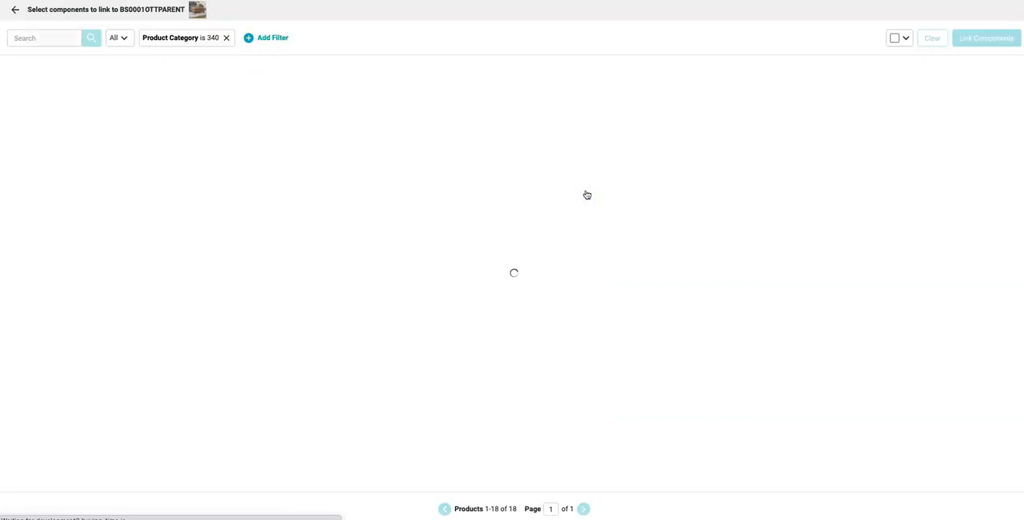
left_click(894, 38)
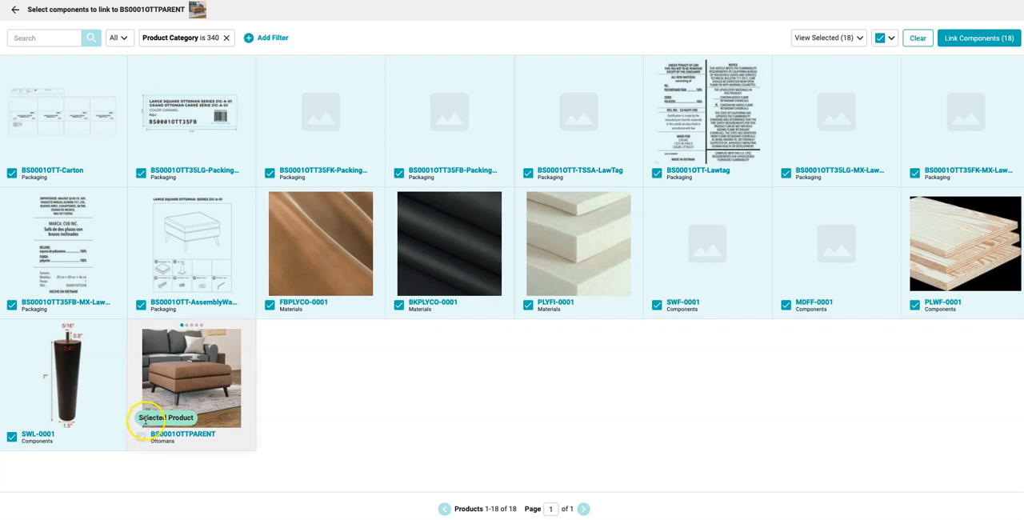
left_click(356, 128)
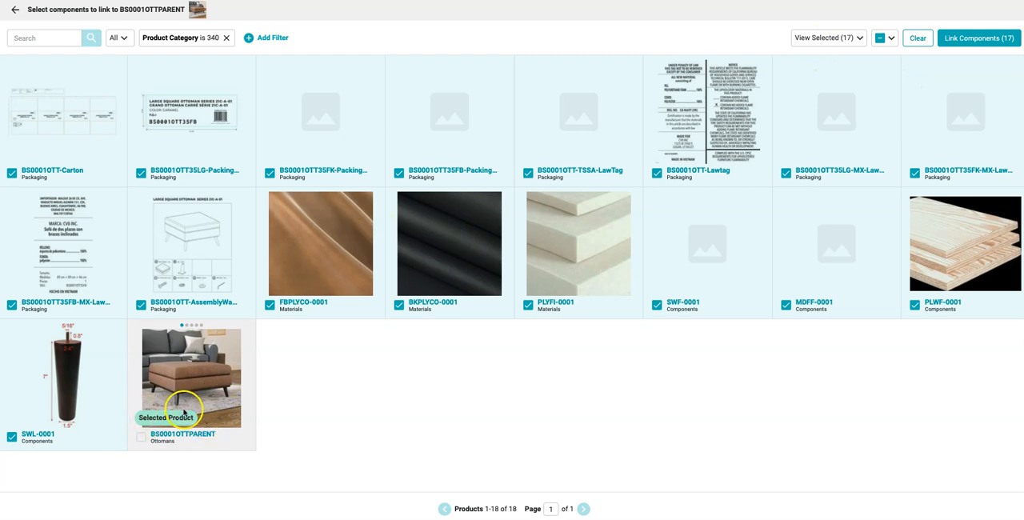
left_click(984, 38)
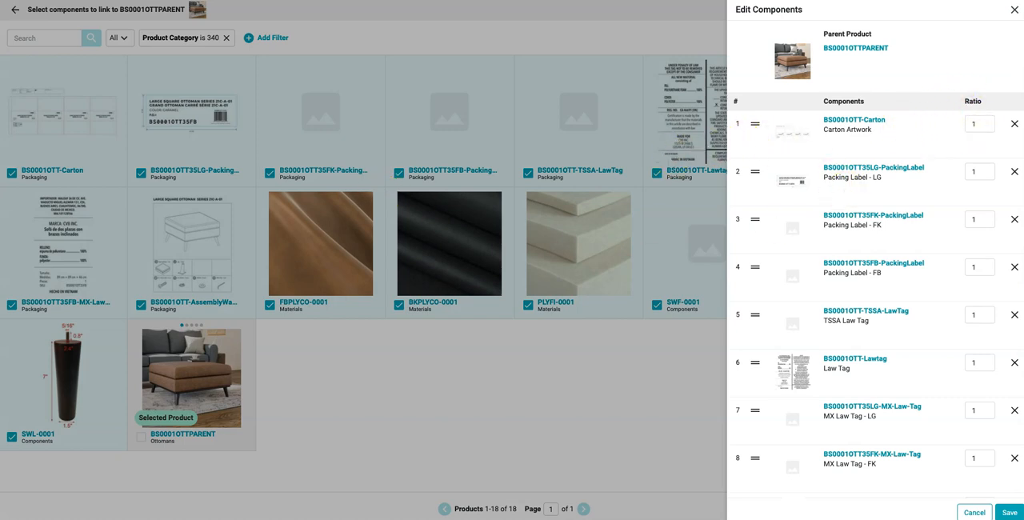
Step: Set the component ratios to 5 for both the Caramel and Black Polyester Covers and 2.5 for the Polyurethane Foam Filling
scroll(948, 183, "down", 1)
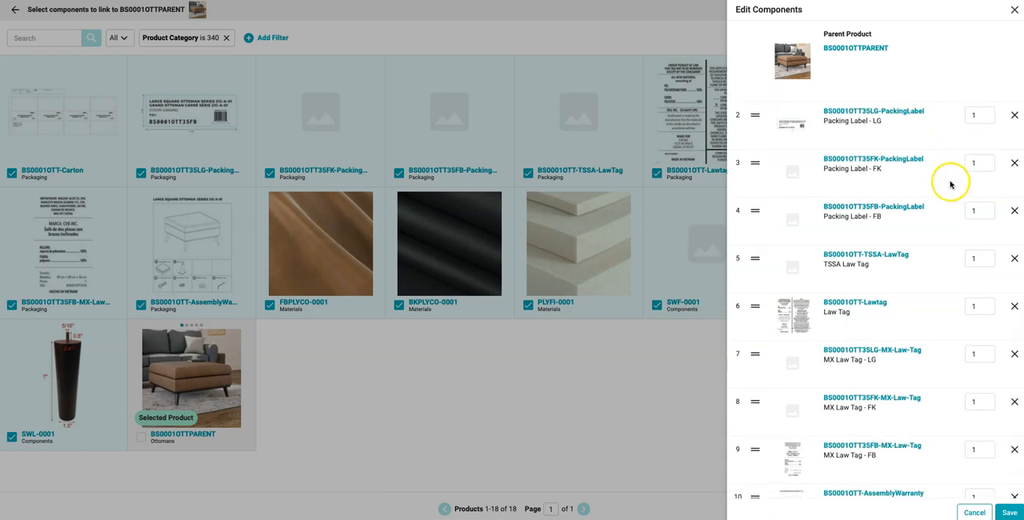
scroll(945, 188, "down", 2)
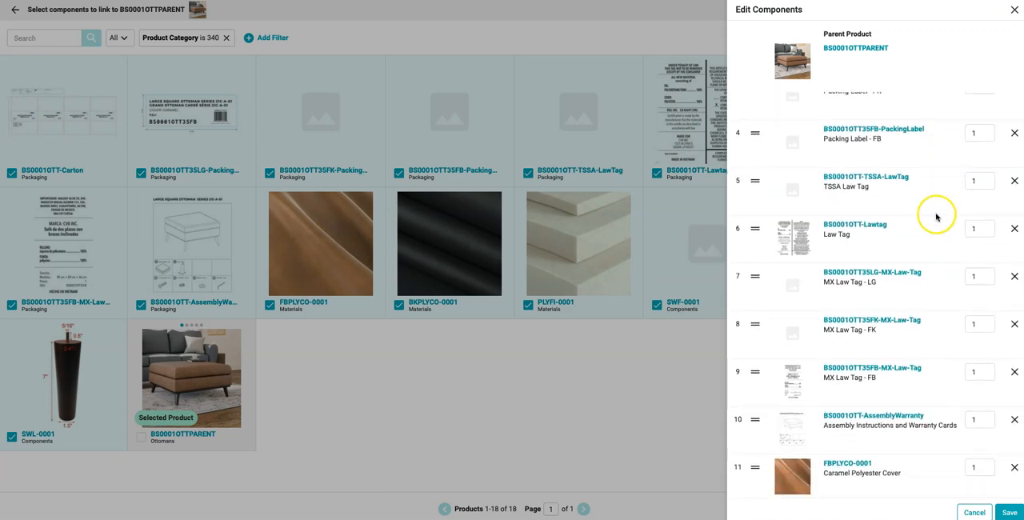
scroll(937, 216, "down", 2)
scroll(904, 272, "down", 1)
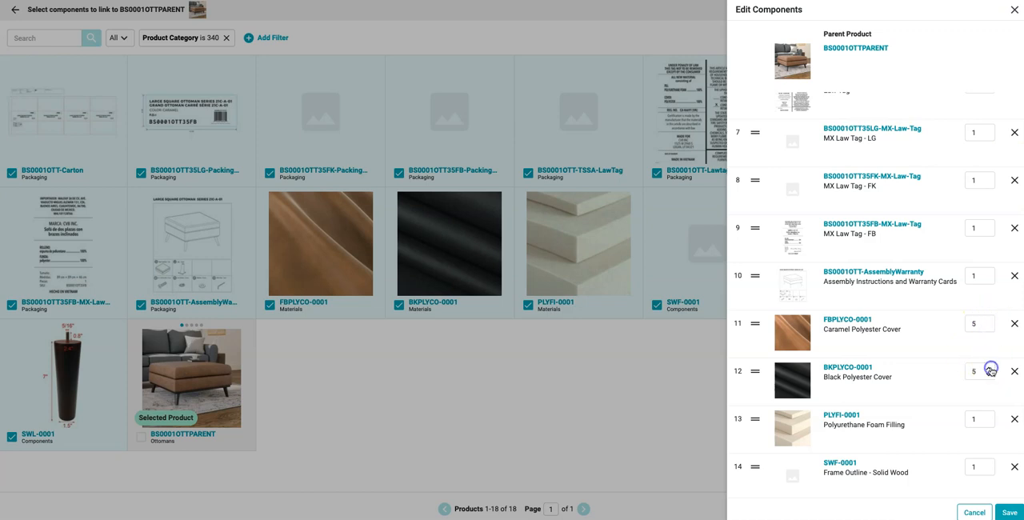
left_click(916, 400)
scroll(916, 400, "down", 1)
left_click(984, 378)
left_click(972, 378)
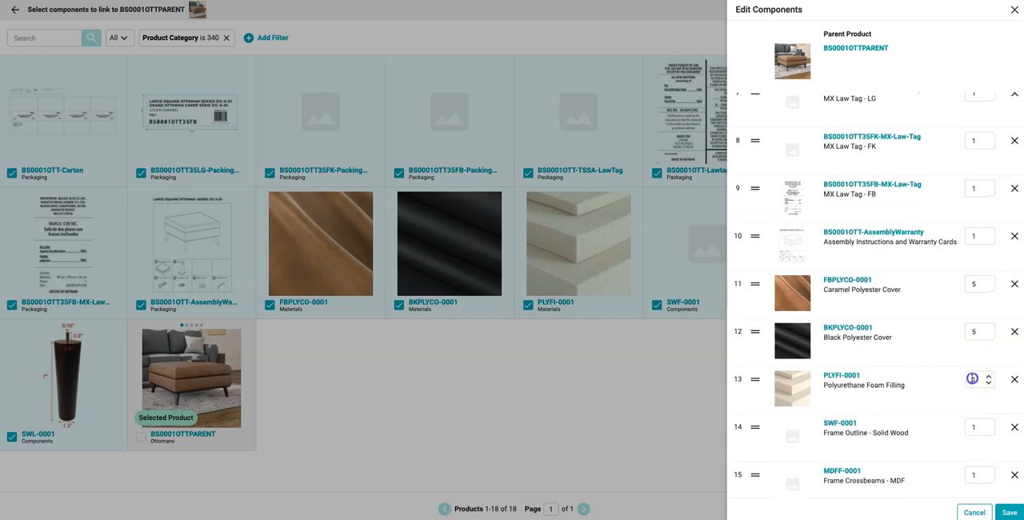
type("2.5")
Step: Set the ratios to 6 for SWF-0001, 3 for MDFF-0001, 6 for PLWF-0001 and 4 for SWL-0001, and save the linked components
scroll(977, 383, "down", 1)
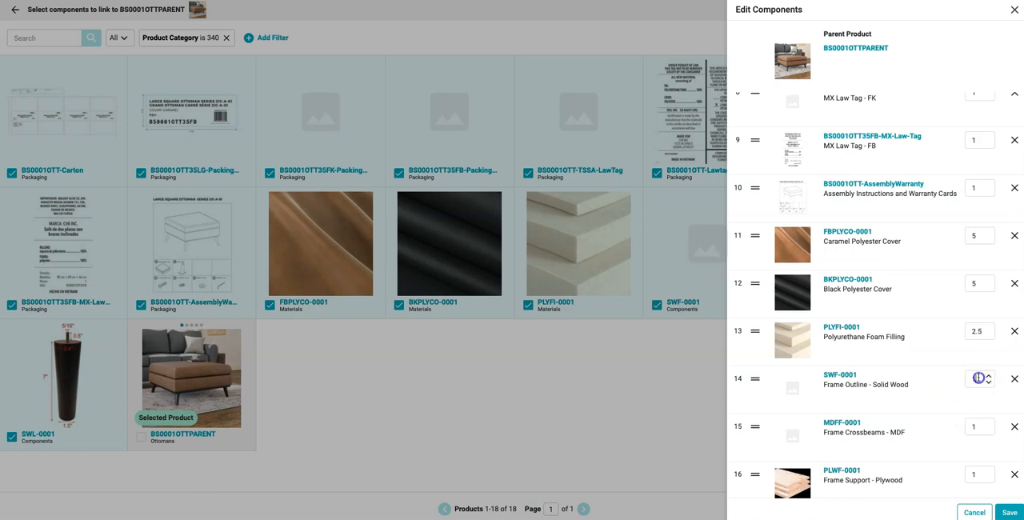
type("6")
left_click(975, 428)
type("3")
scroll(976, 466, "down", 1)
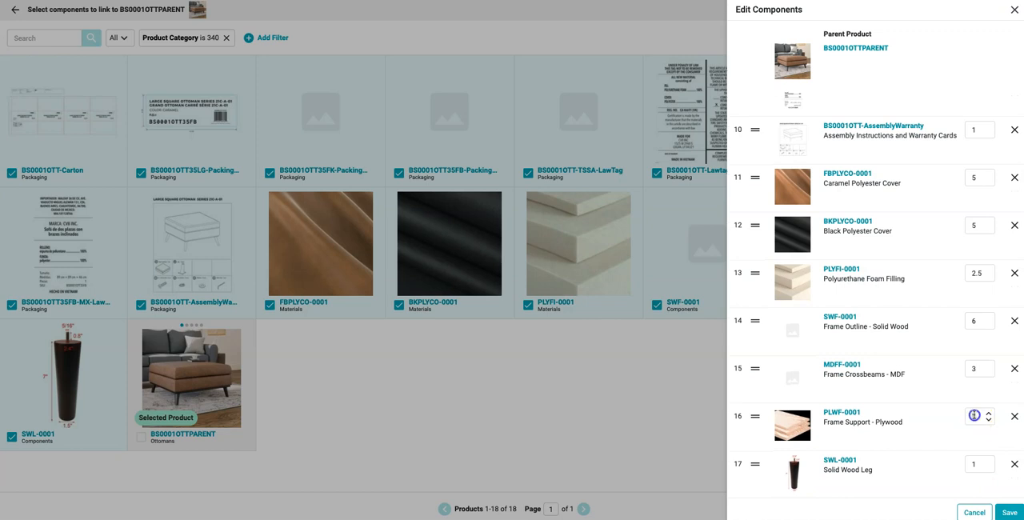
left_click(978, 465)
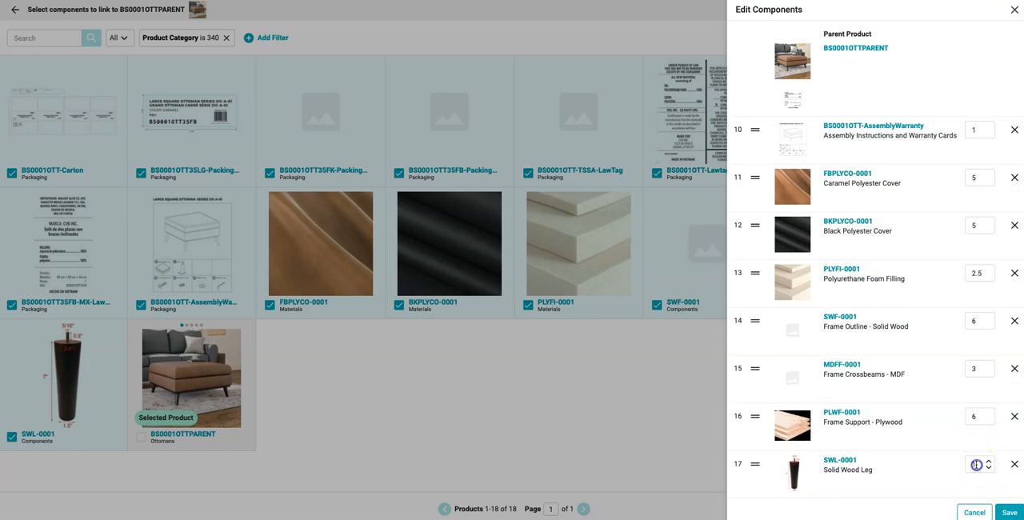
left_click(1006, 513)
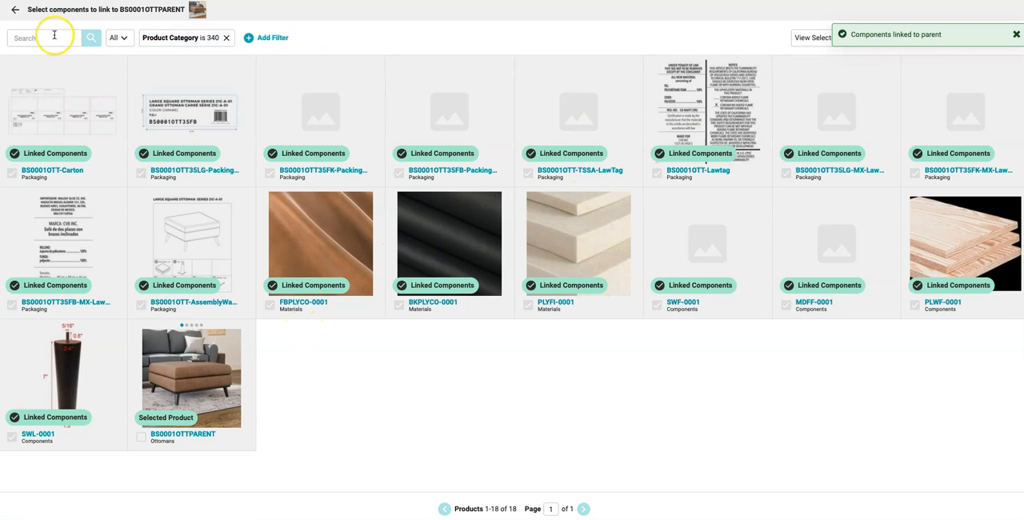
Step: Reopen BS0001OTTPARENT and examine its full price calculator, the components' summed unit cost, the component list and the product images
left_click(12, 9)
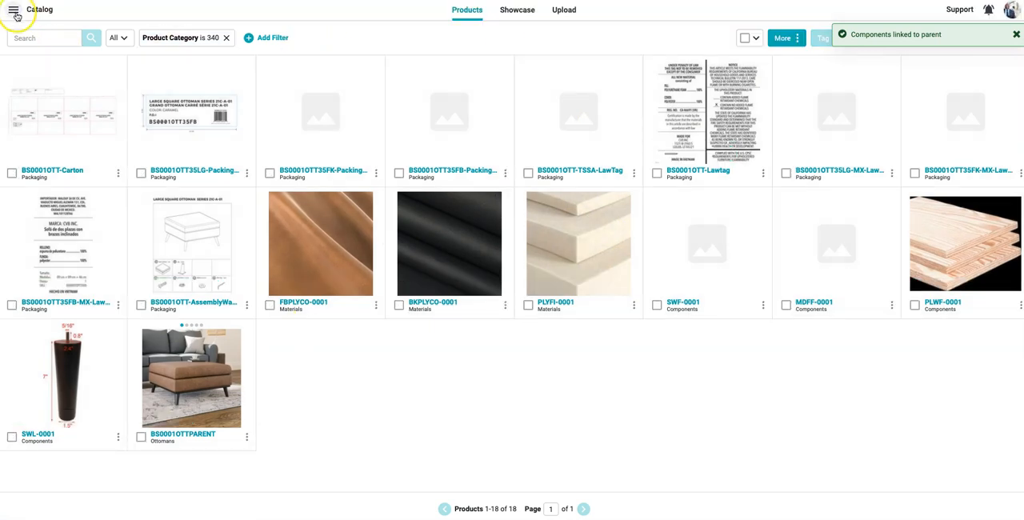
left_click(190, 433)
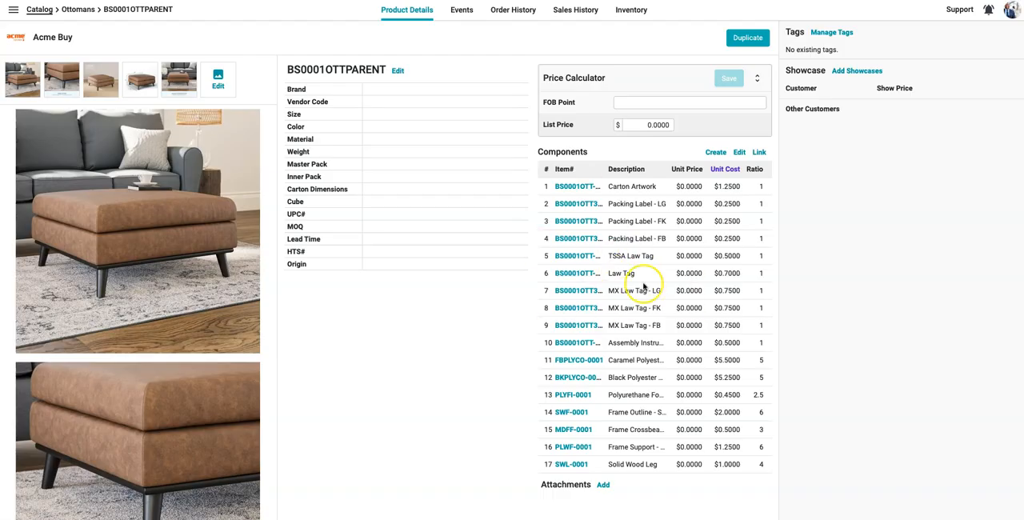
left_click(758, 78)
mouse_move(711, 197)
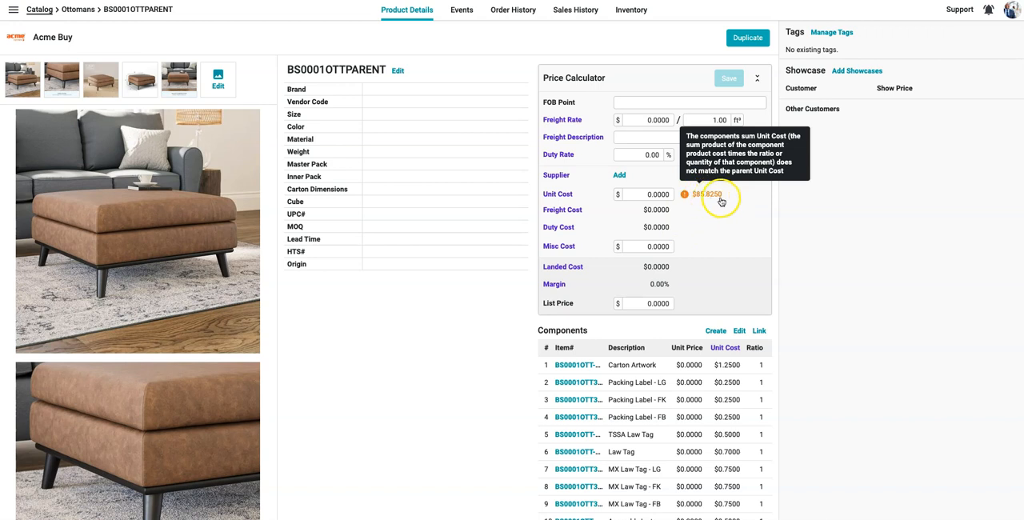
scroll(680, 279, "down", 3)
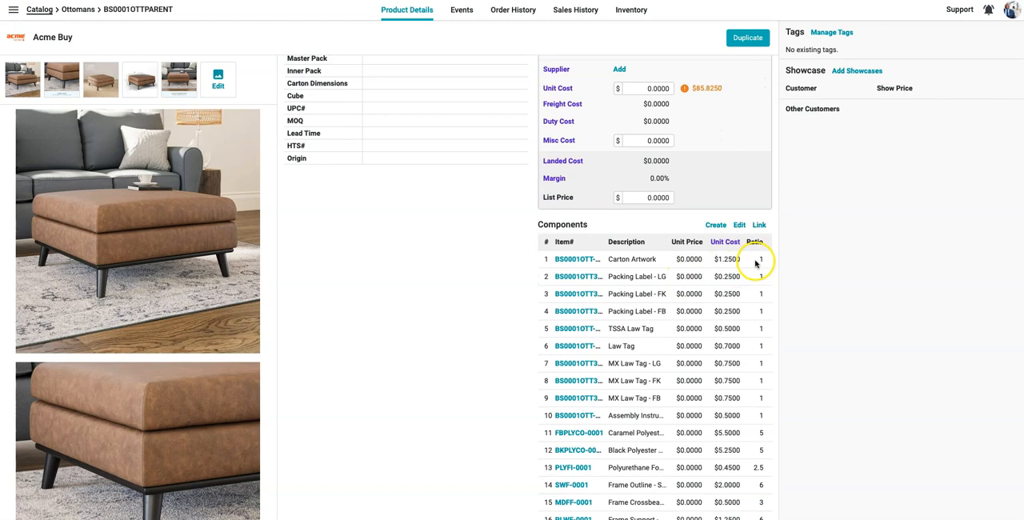
scroll(692, 108, "up", 1)
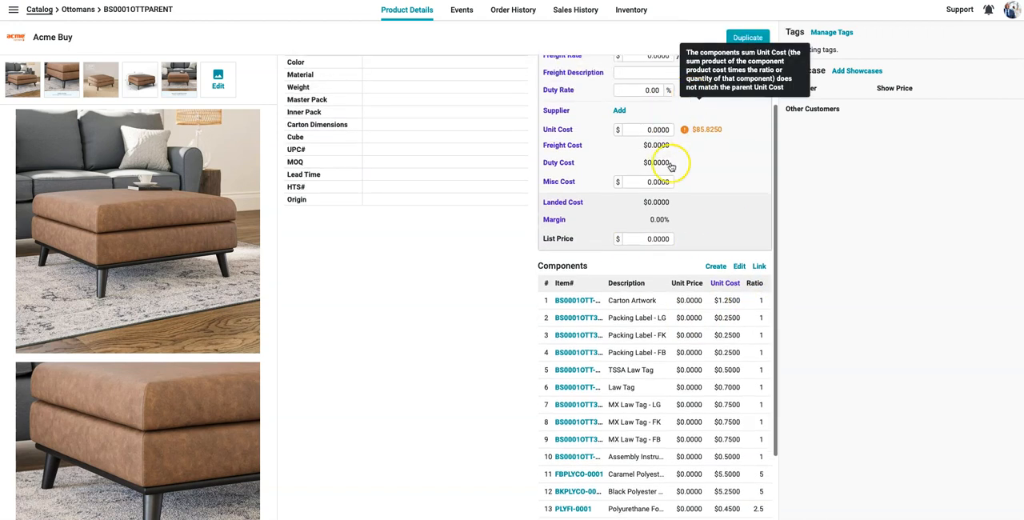
scroll(432, 167, "up", 2)
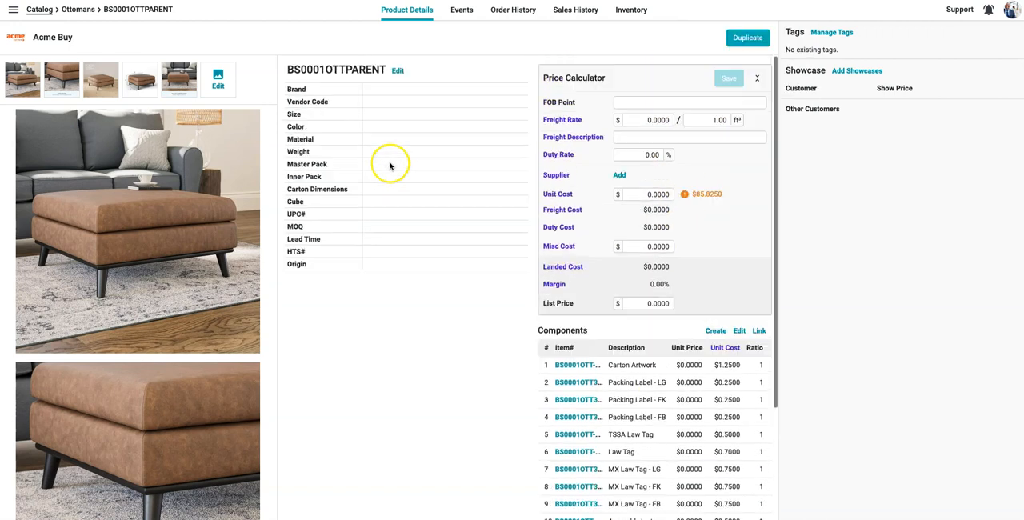
scroll(133, 200, "down", 5)
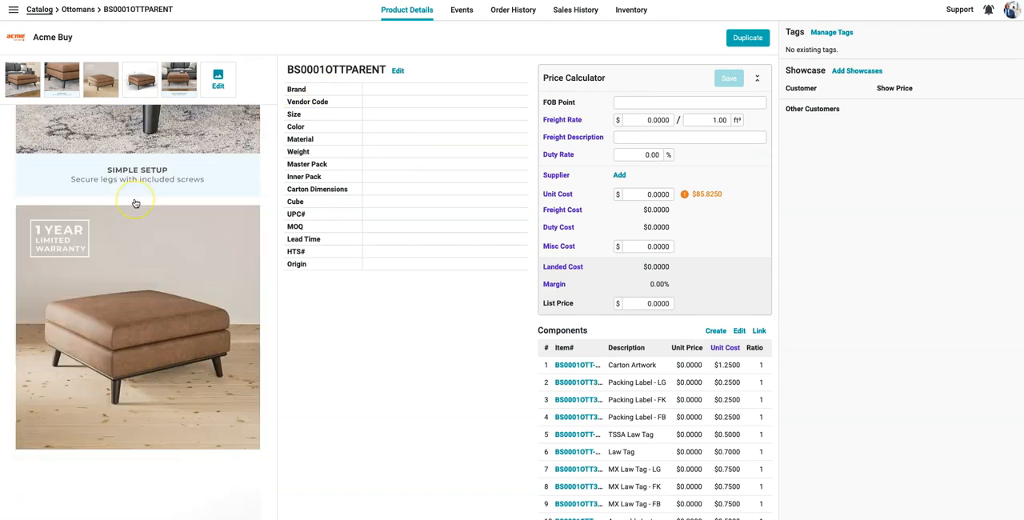
scroll(135, 203, "up", 5)
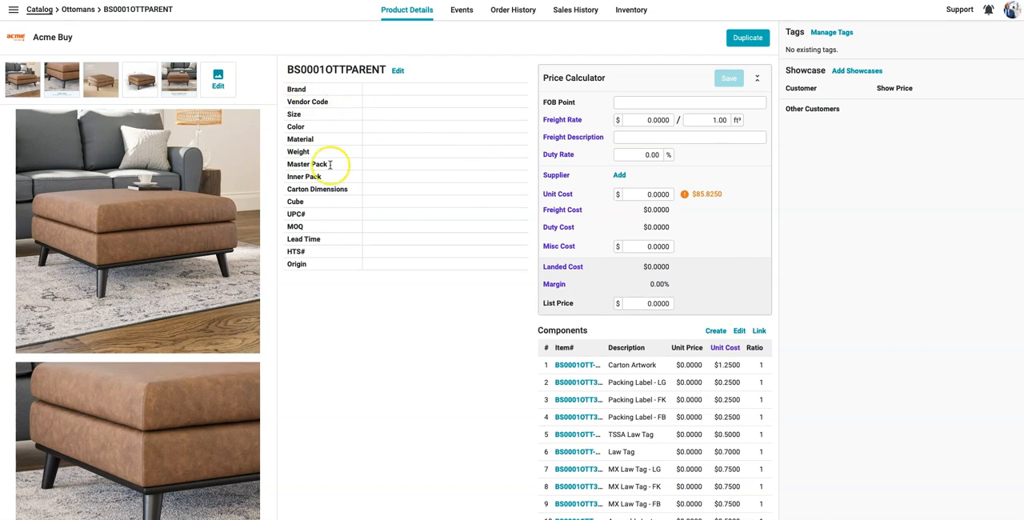
Step: Open the Law Tag component from the parent's component list and save its unit cost as $0.95
scroll(589, 396, "down", 1)
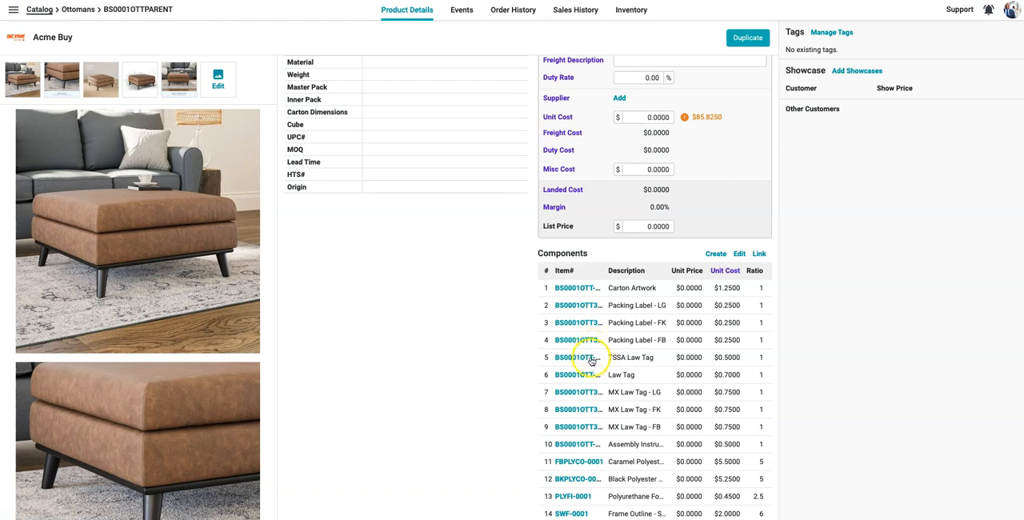
left_click(586, 375)
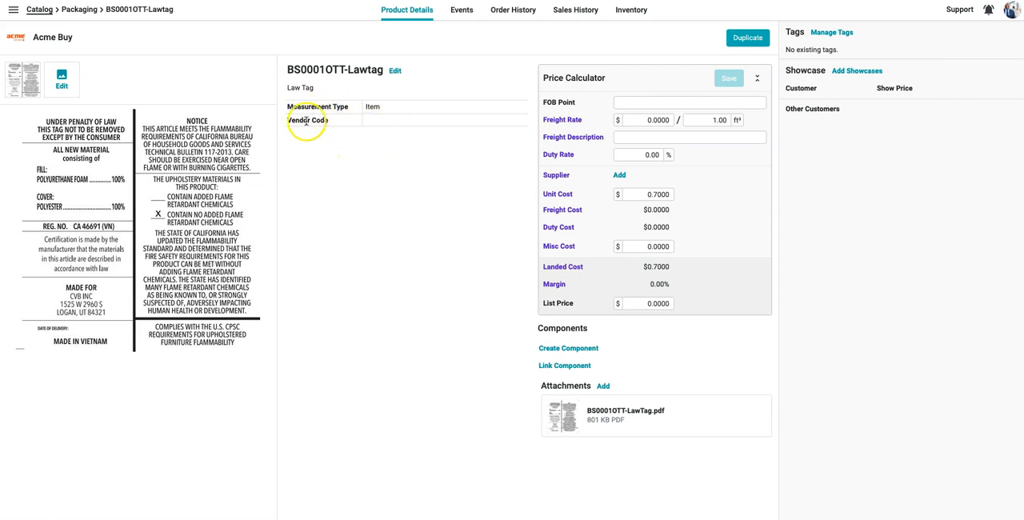
mouse_move(590, 419)
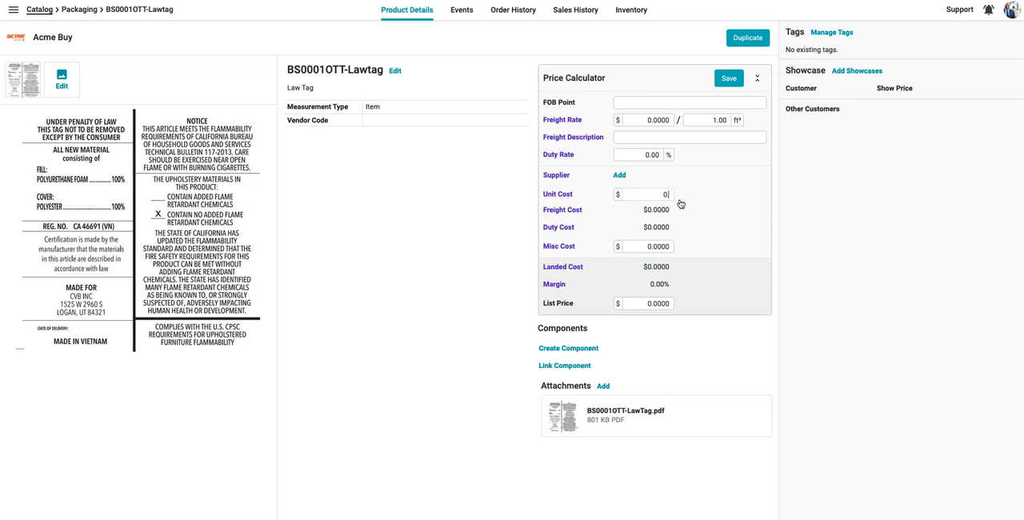
left_click(728, 78)
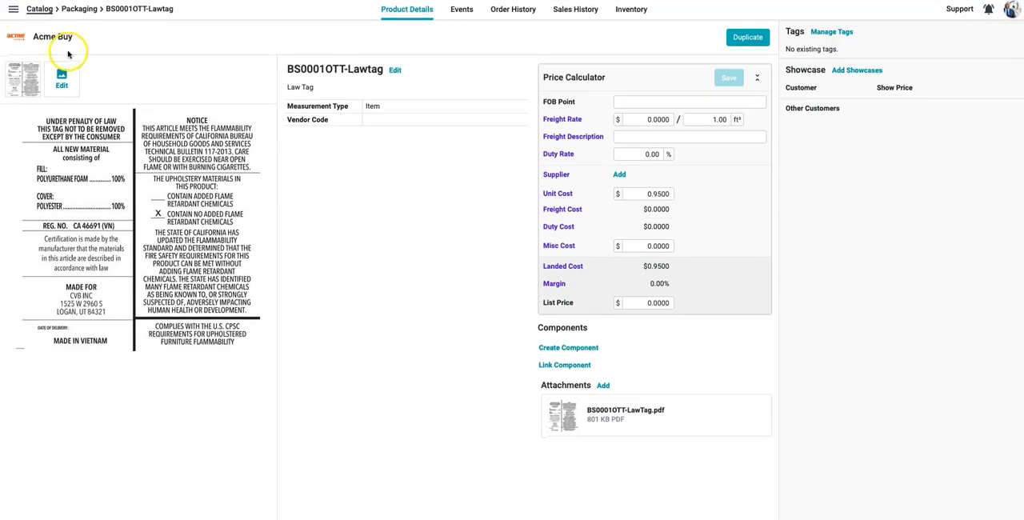
Step: Reopen BS0001OTTPARENT from the catalog and check the components' summed unit cost in the full price calculator against the Law Tag's unit cost
left_click(40, 11)
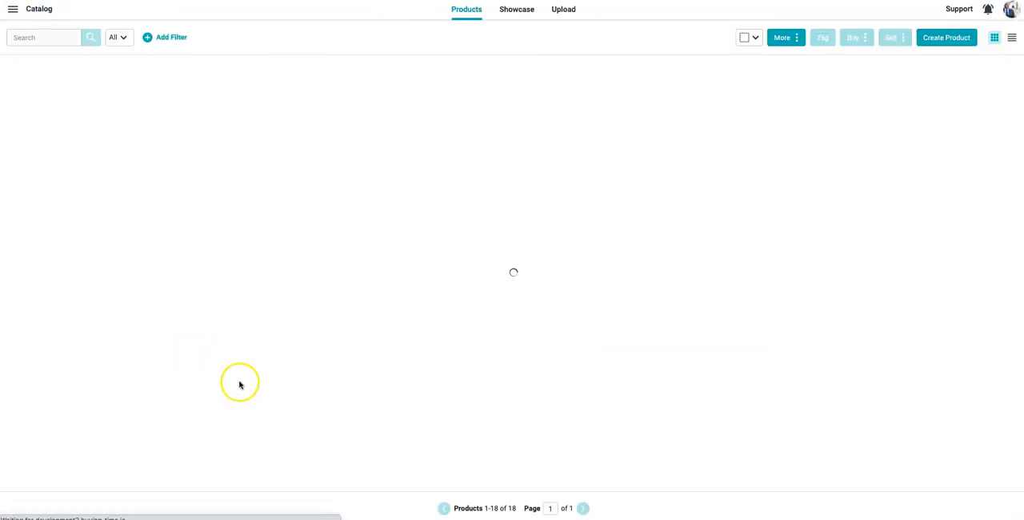
left_click(199, 427)
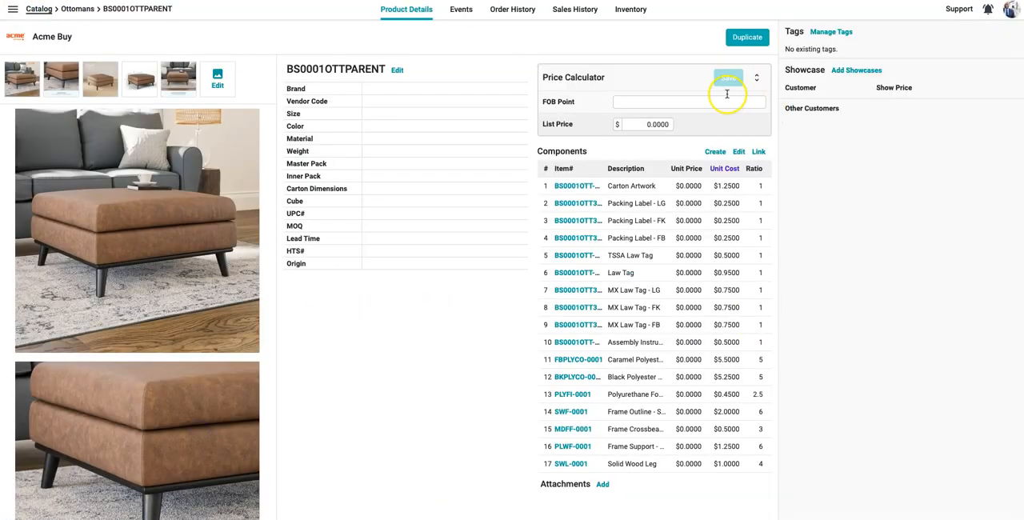
left_click(758, 81)
mouse_move(716, 199)
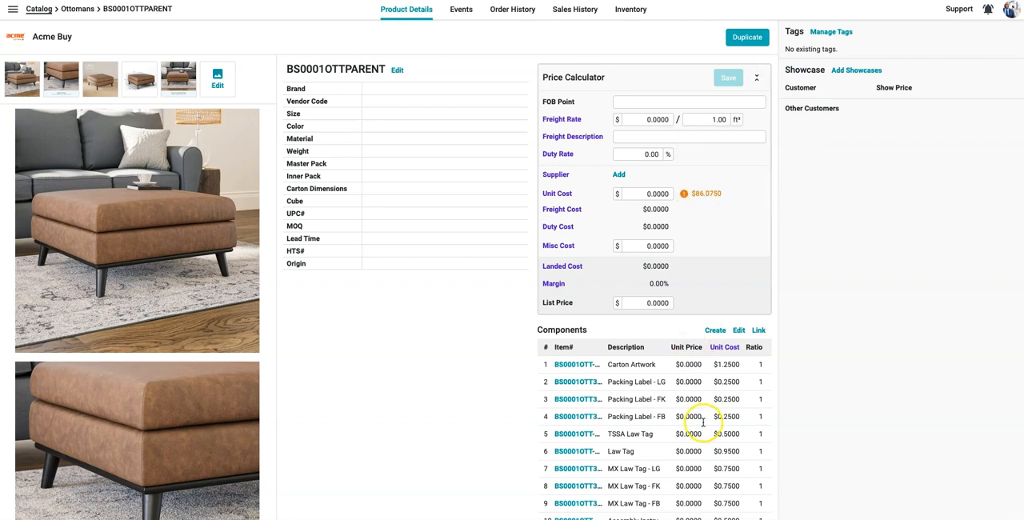
scroll(708, 424, "down", 1)
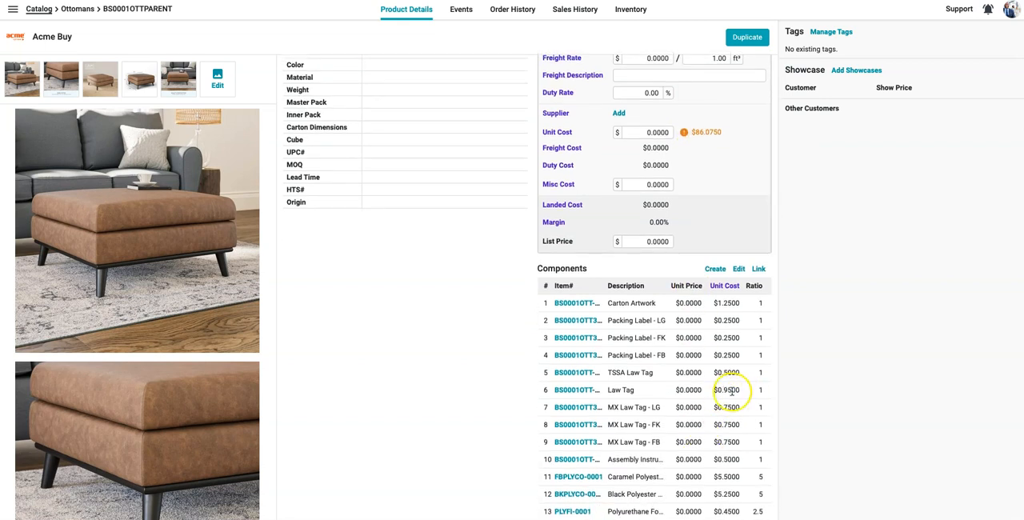
scroll(735, 390, "up", 1)
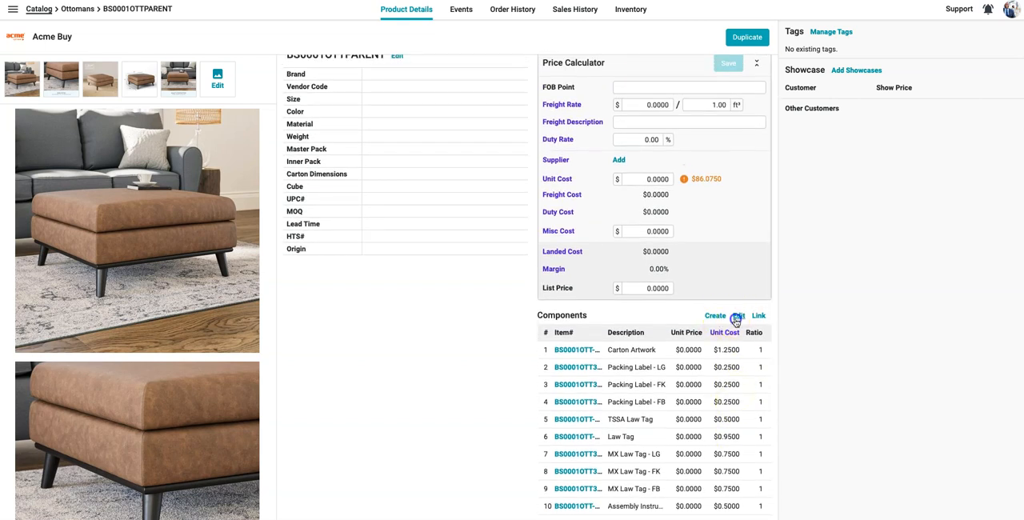
Step: View the parent product's component ratios in the component editor, close it without saving, and review the full component list
left_click(736, 318)
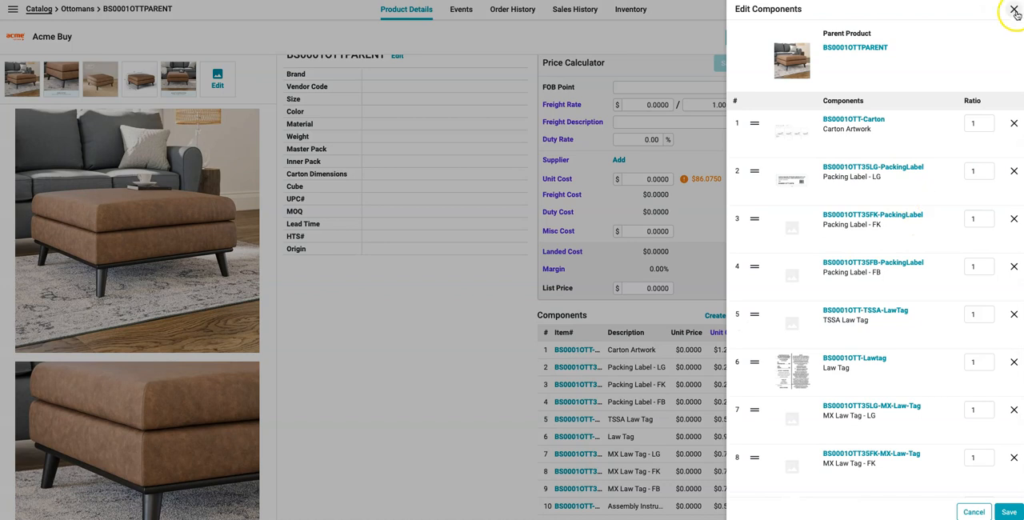
left_click(1014, 11)
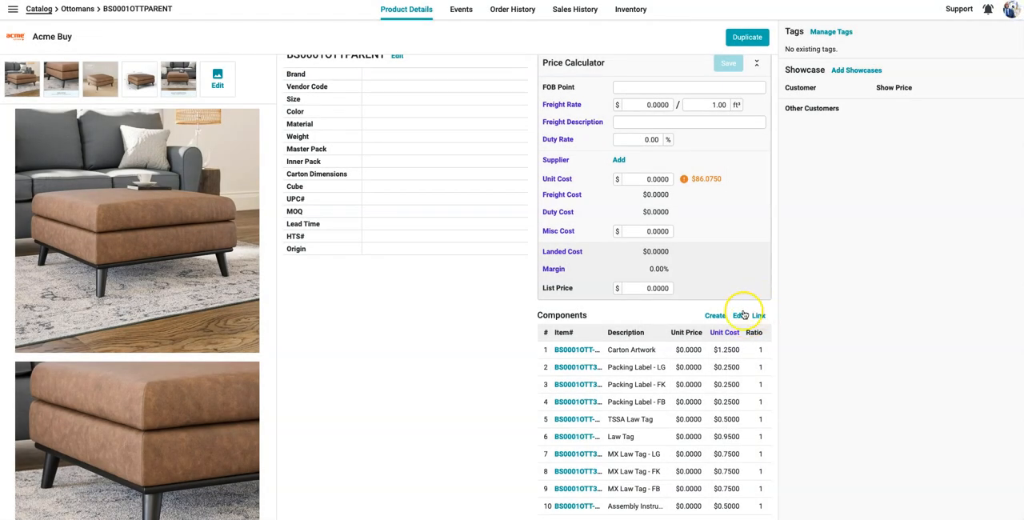
scroll(436, 202, "up", 1)
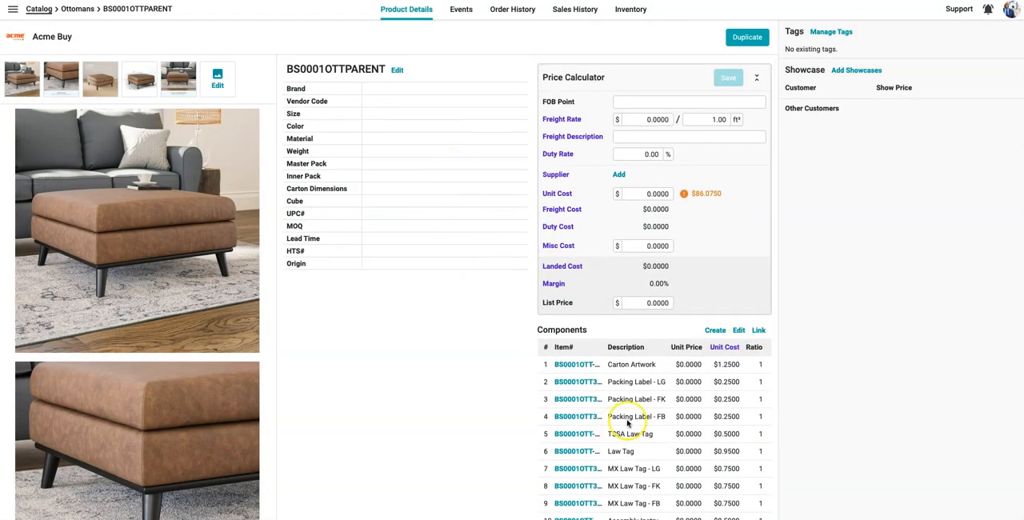
scroll(616, 395, "down", 2)
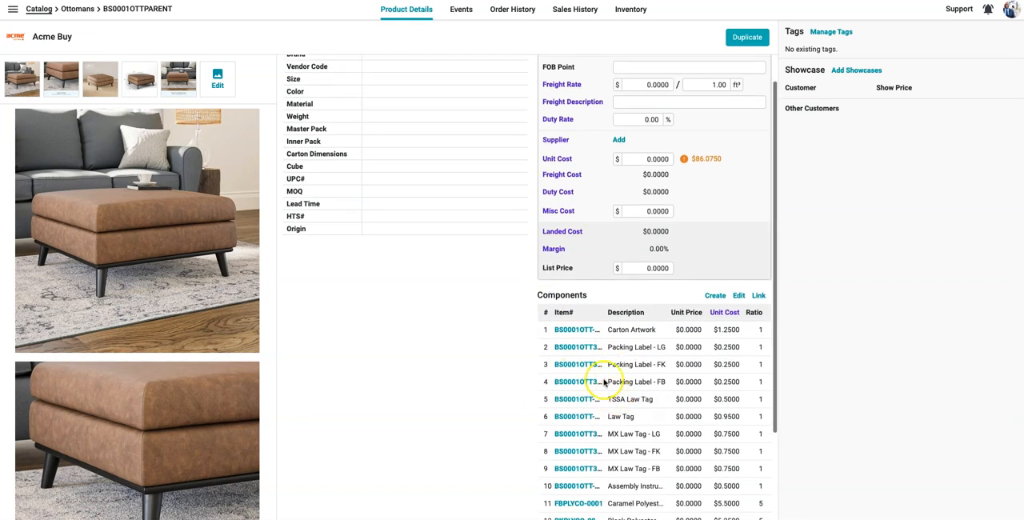
scroll(609, 395, "down", 3)
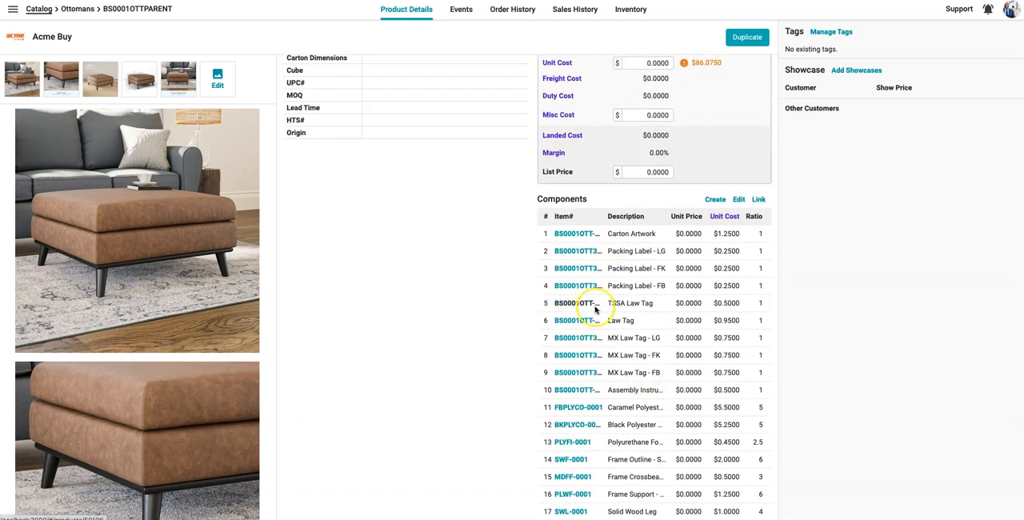
scroll(595, 309, "up", 4)
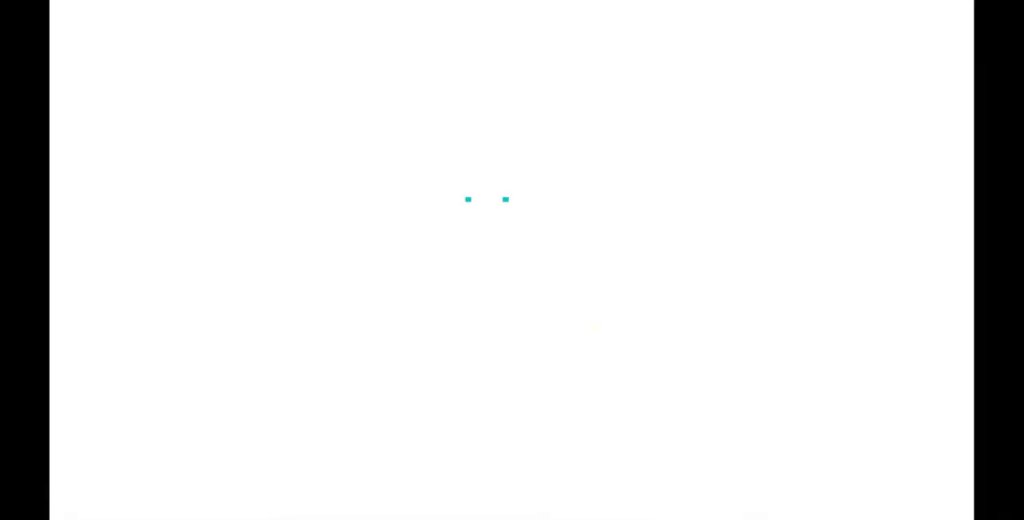